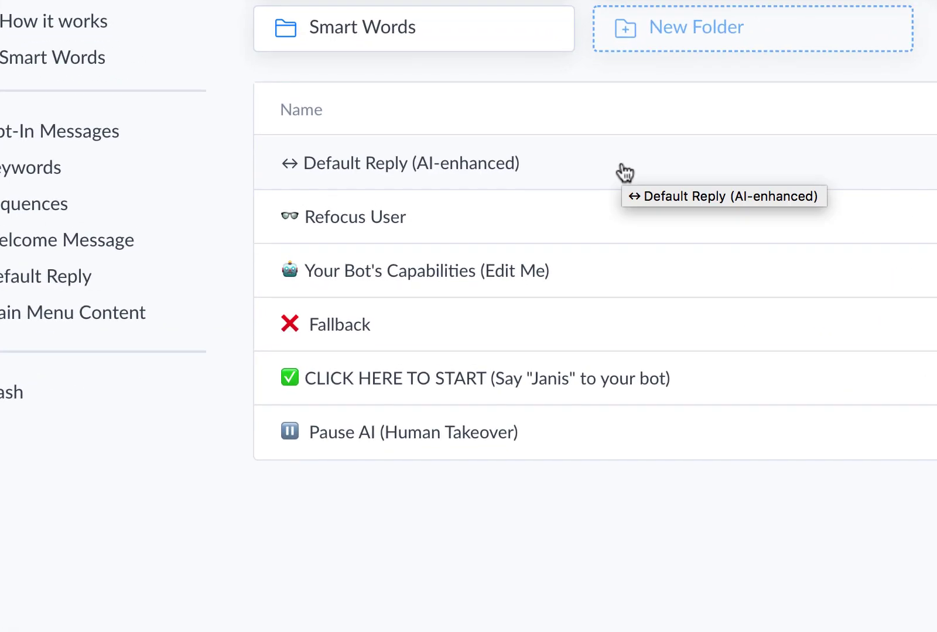
# Step: Open the Default Reply (AI-enhanced) flow for editing and select its "Sends user input to Dialogflow" step
pyautogui.click(623, 167)
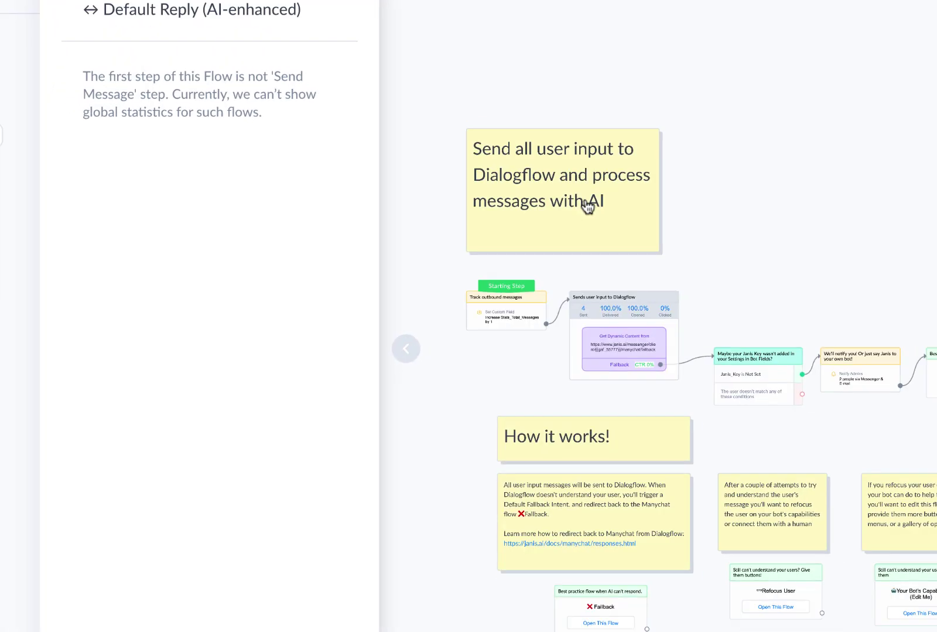
pyautogui.click(694, 56)
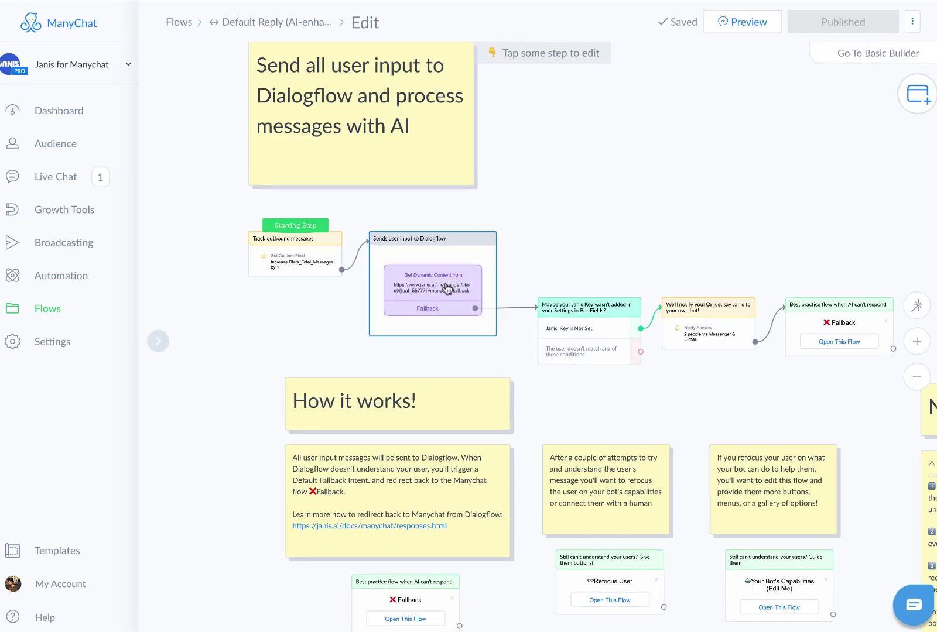
pyautogui.click(434, 295)
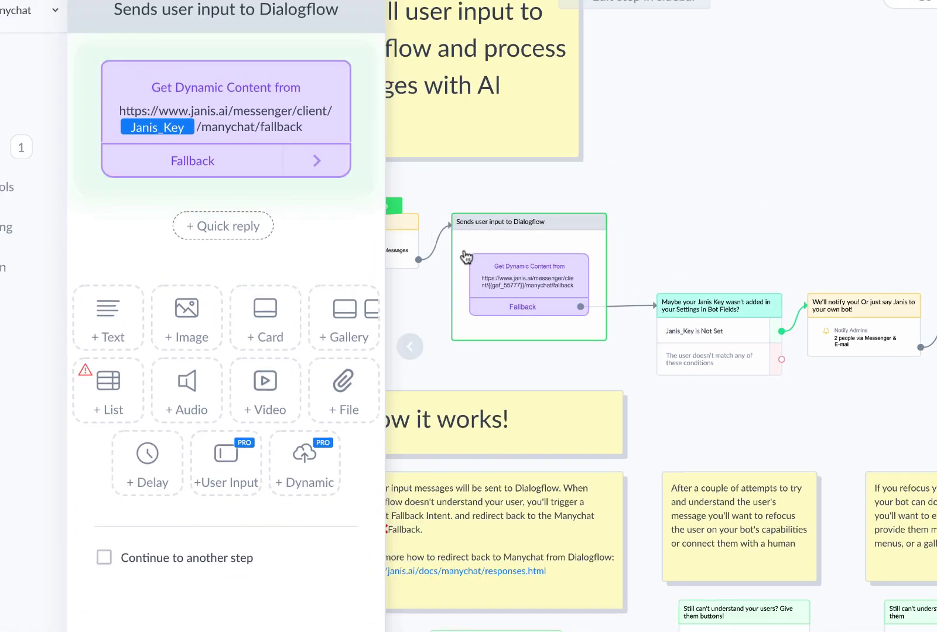
# Step: Inspect the request body of the step's dynamic content block, then leave the request without saving and deselect the step
pyautogui.click(193, 52)
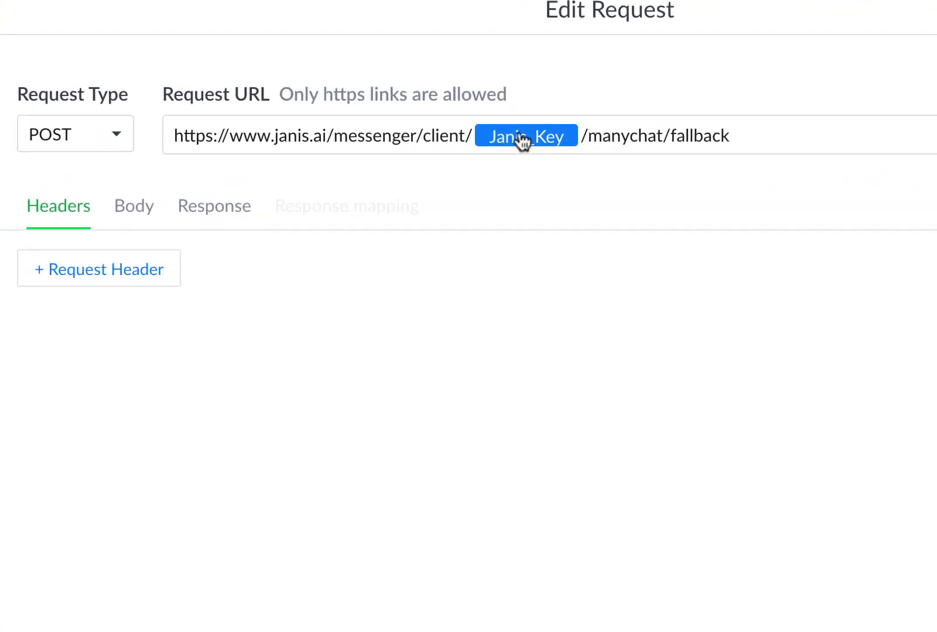
pyautogui.click(143, 219)
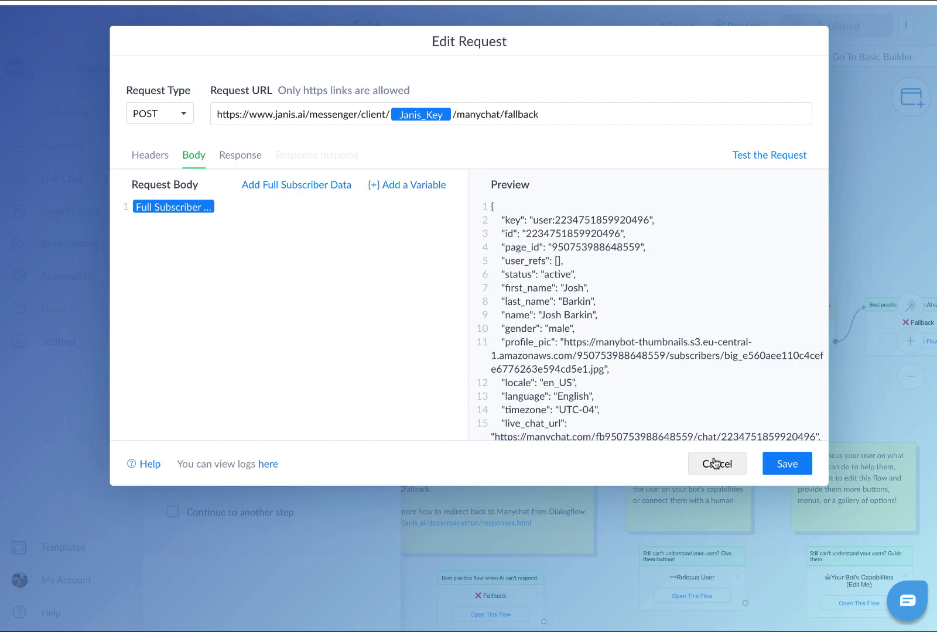
pyautogui.click(714, 464)
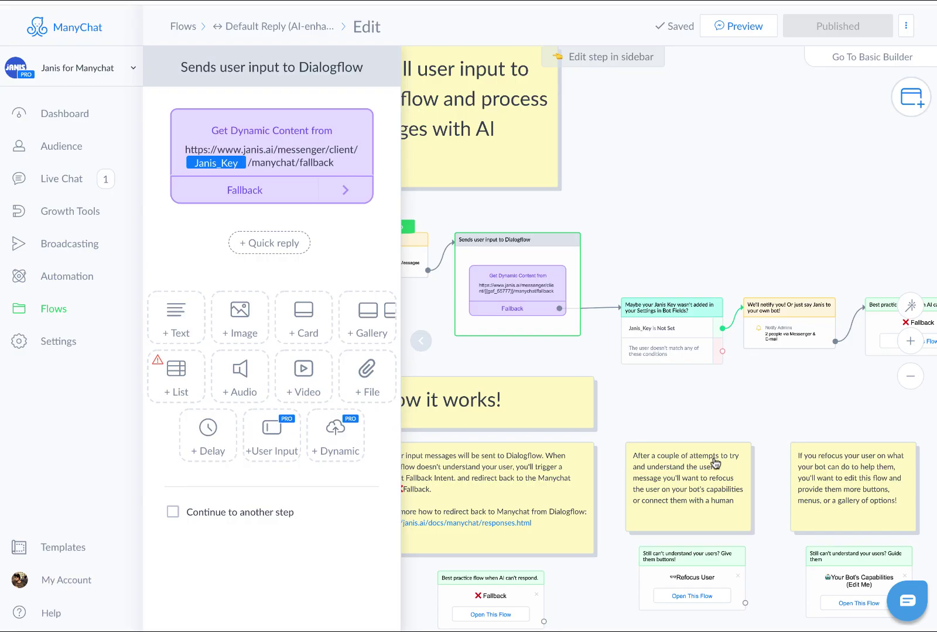
pyautogui.click(781, 397)
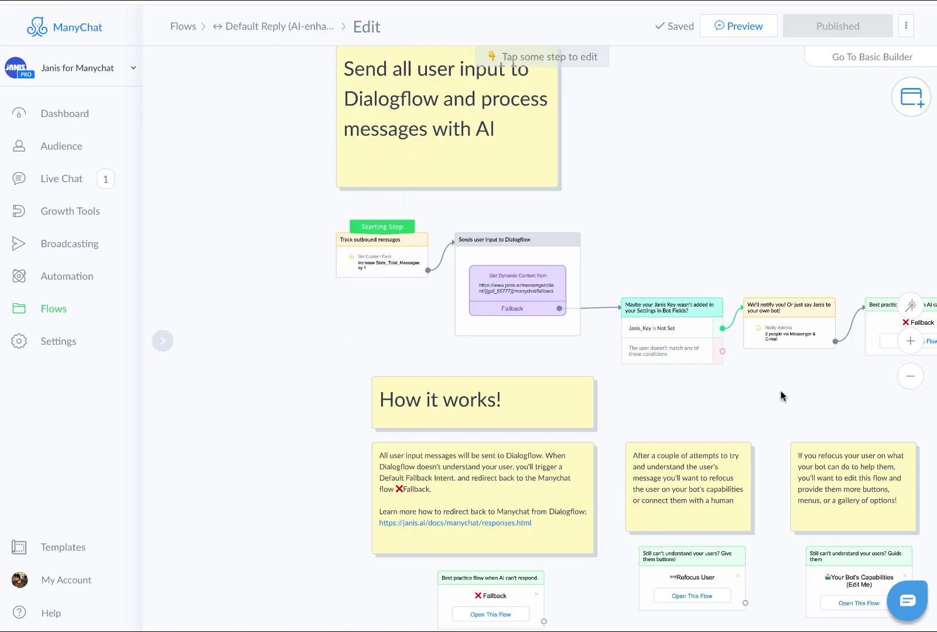
pyautogui.moveTo(781, 397); pyautogui.dragTo(695, 392)
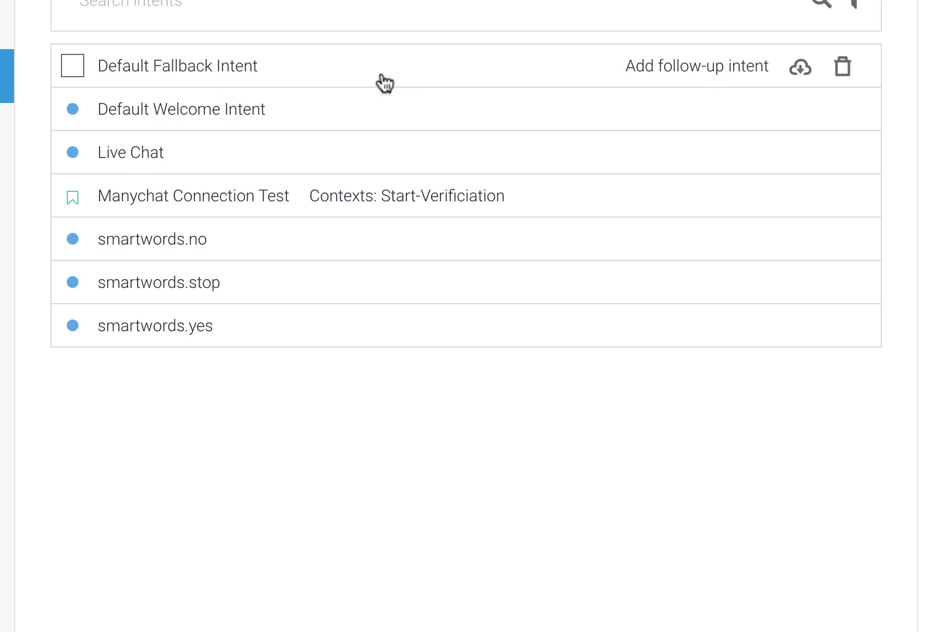
# Step: In Dialogflow, open the Default Fallback Intent and review its settings down to the responses
pyautogui.click(381, 75)
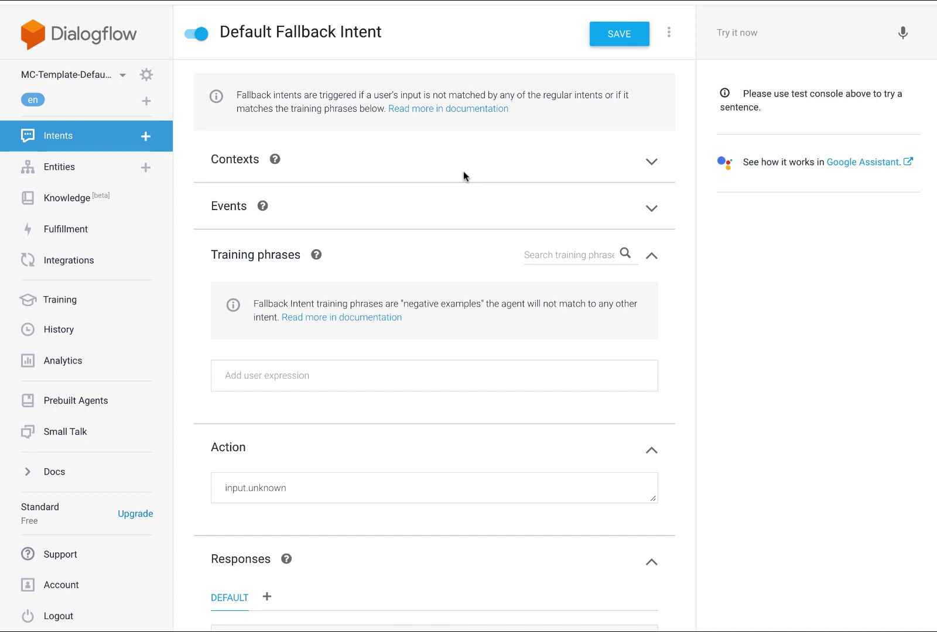
pyautogui.scroll(-3, 463, 171)
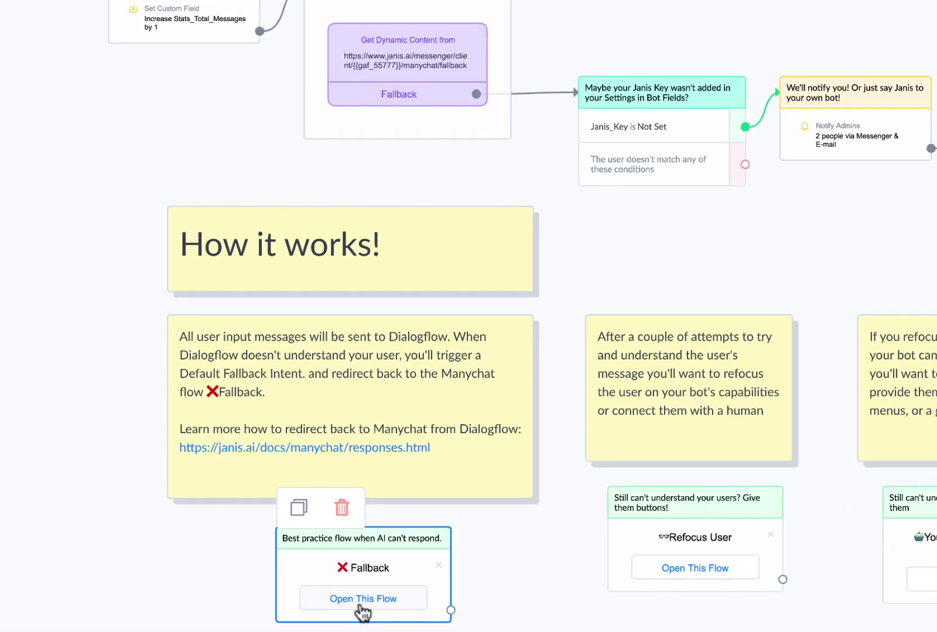
# Step: Back in ManyChat, open the Fallback flow from the Default Reply flow and examine its strike branches up close
pyautogui.click(361, 608)
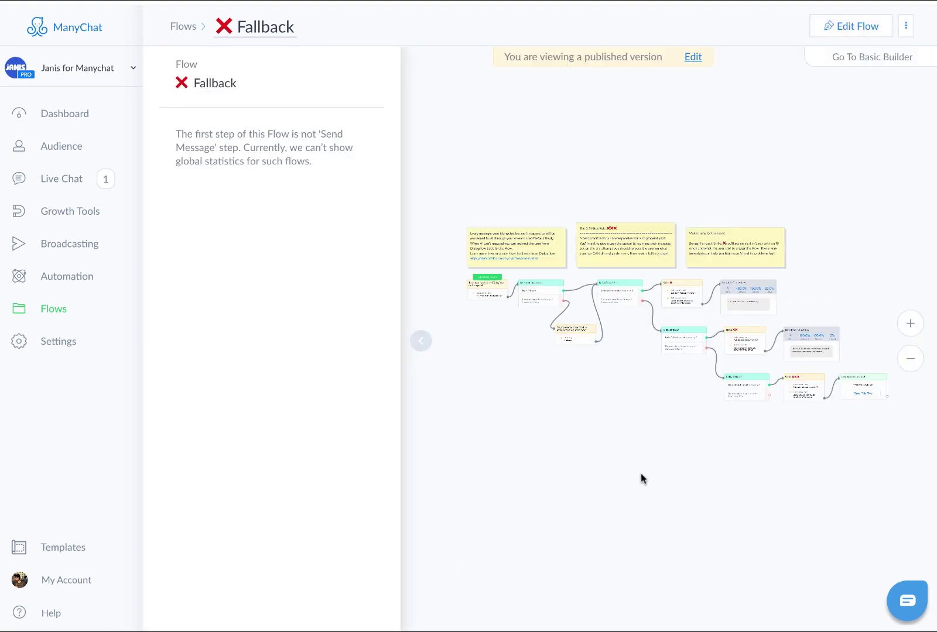
pyautogui.click(421, 341)
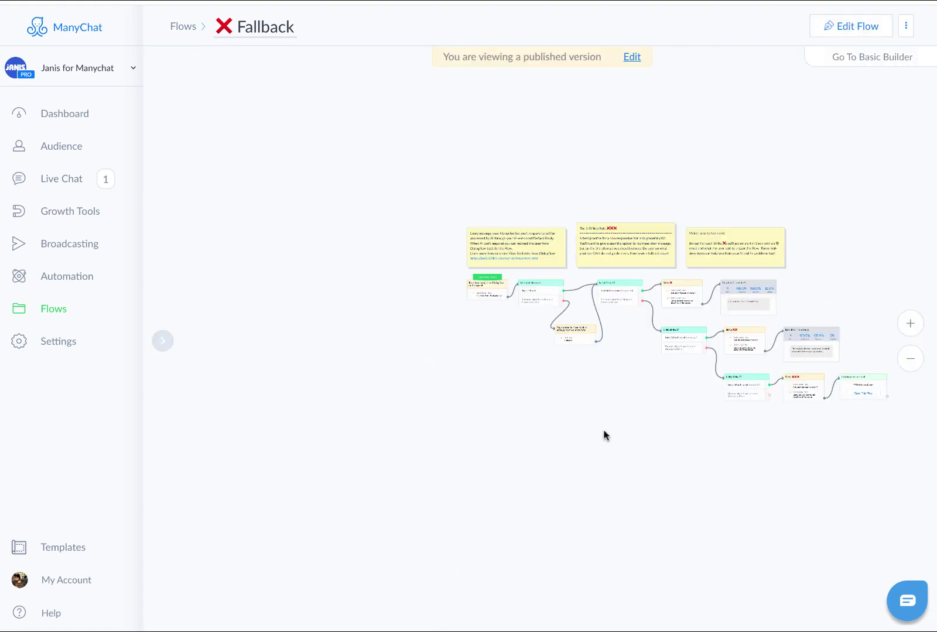
pyautogui.scroll(2, 606, 435)
pyautogui.moveTo(696, 433); pyautogui.dragTo(544, 494)
pyautogui.scroll(3, 548, 473)
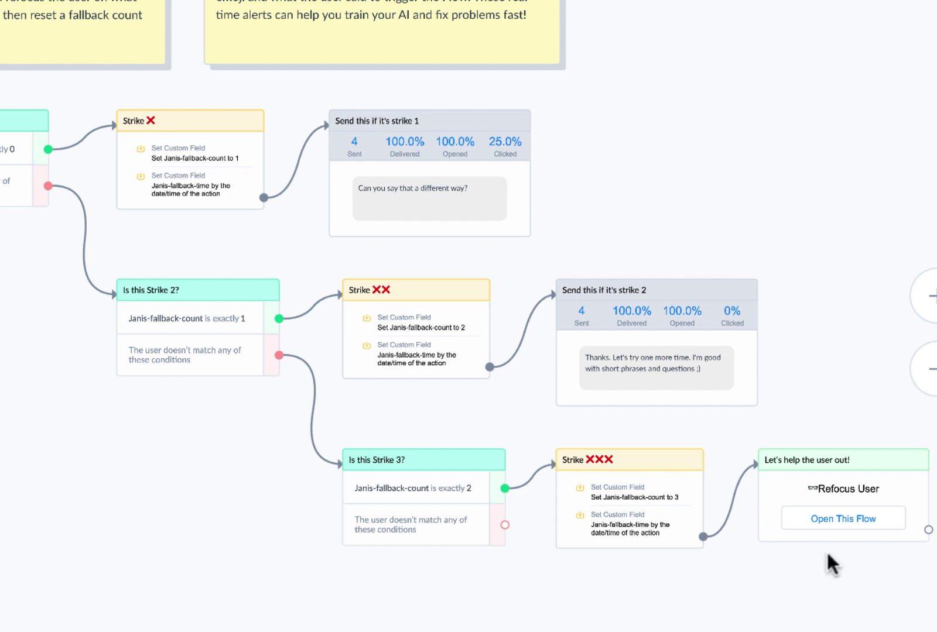
# Step: Open the linked Refocus User flow and examine the three-strikes message with its Human and My Capabilities buttons
pyautogui.click(853, 524)
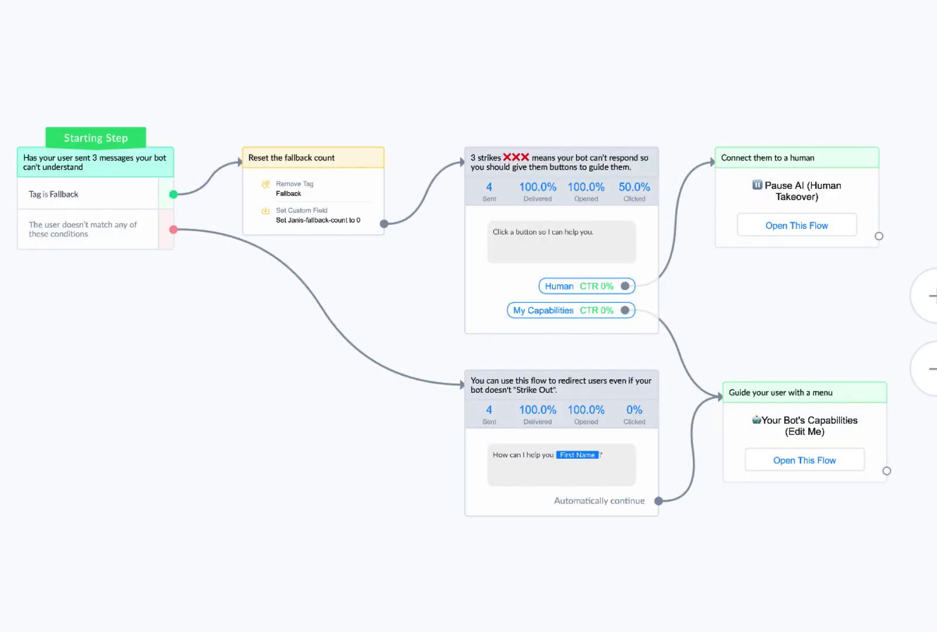
pyautogui.scroll(2, 253, 505)
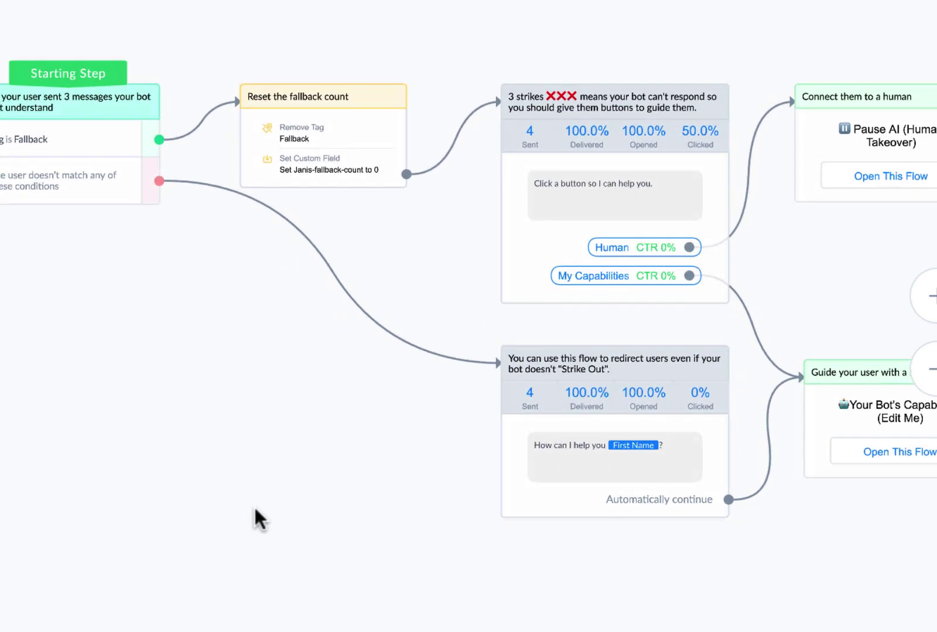
pyautogui.moveTo(373, 569); pyautogui.dragTo(84, 631)
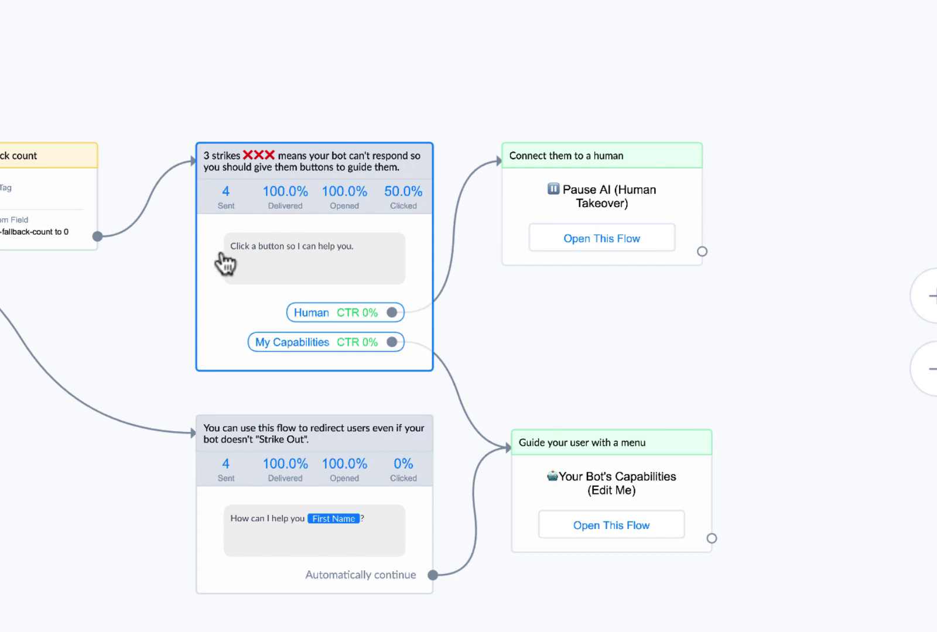
pyautogui.click(281, 256)
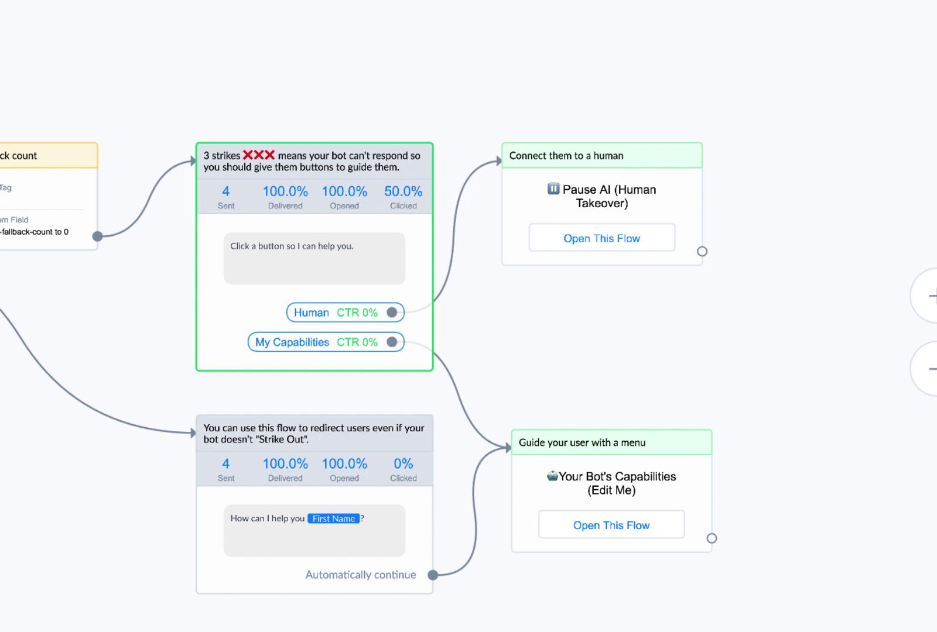
pyautogui.click(681, 348)
# Step: Open the linked Your Bot's Capabilities (Edit Me) flow and view its starting menu message
pyautogui.click(631, 527)
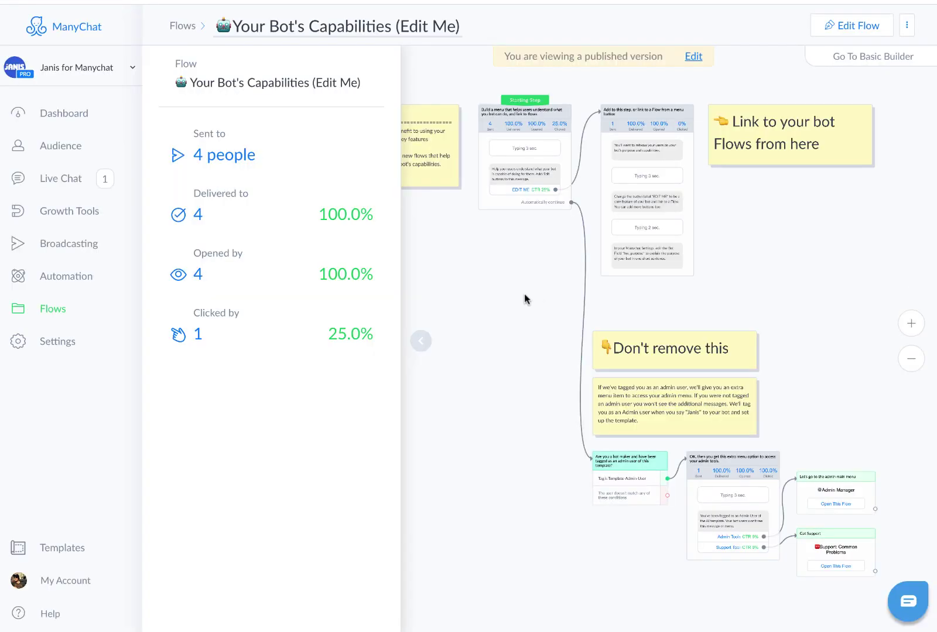
pyautogui.click(424, 343)
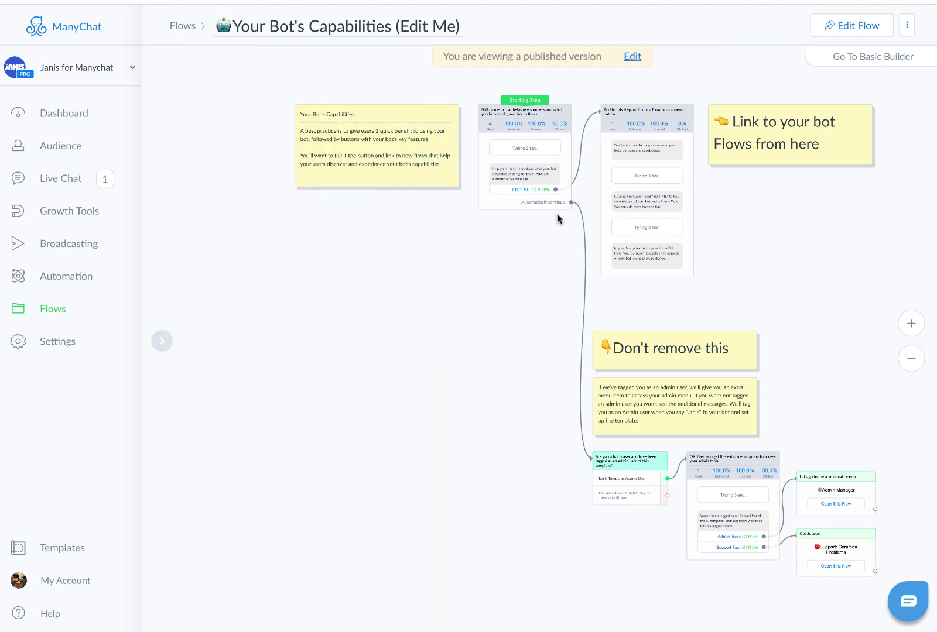
pyautogui.click(534, 178)
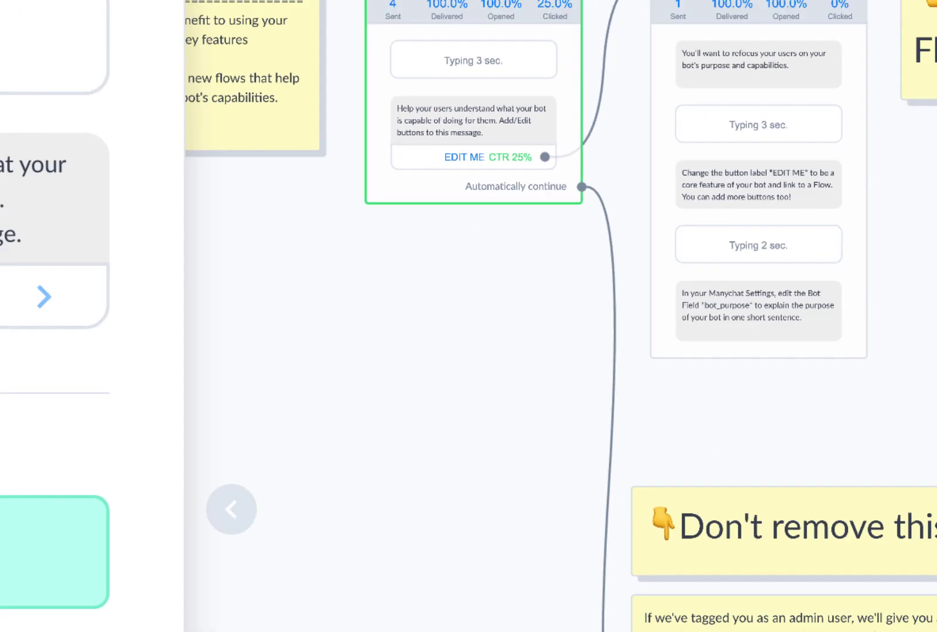
# Step: Review the bot maker condition and the extra message that offers admin users Admin Tools and Support Tools
pyautogui.click(625, 478)
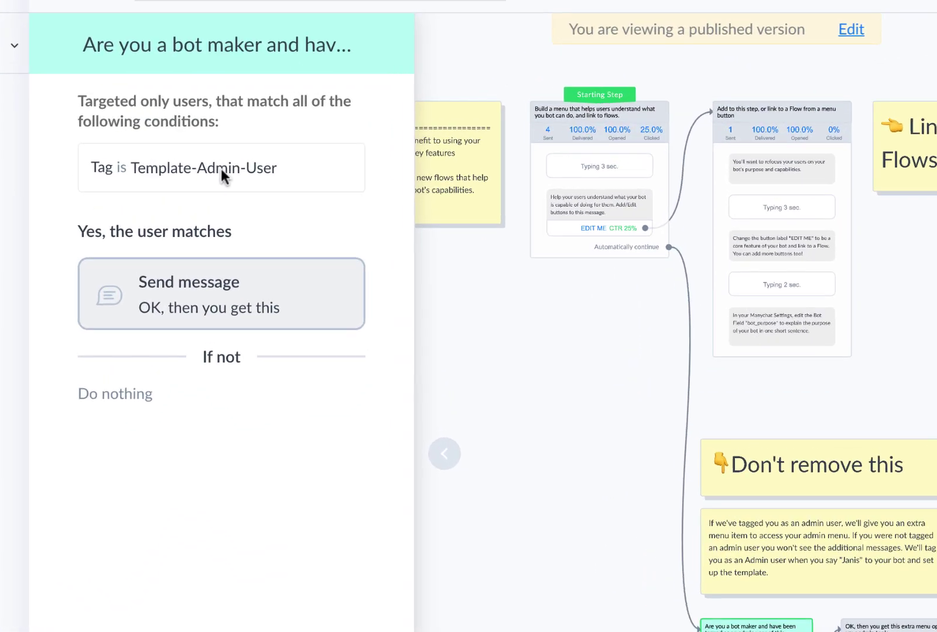
pyautogui.click(612, 339)
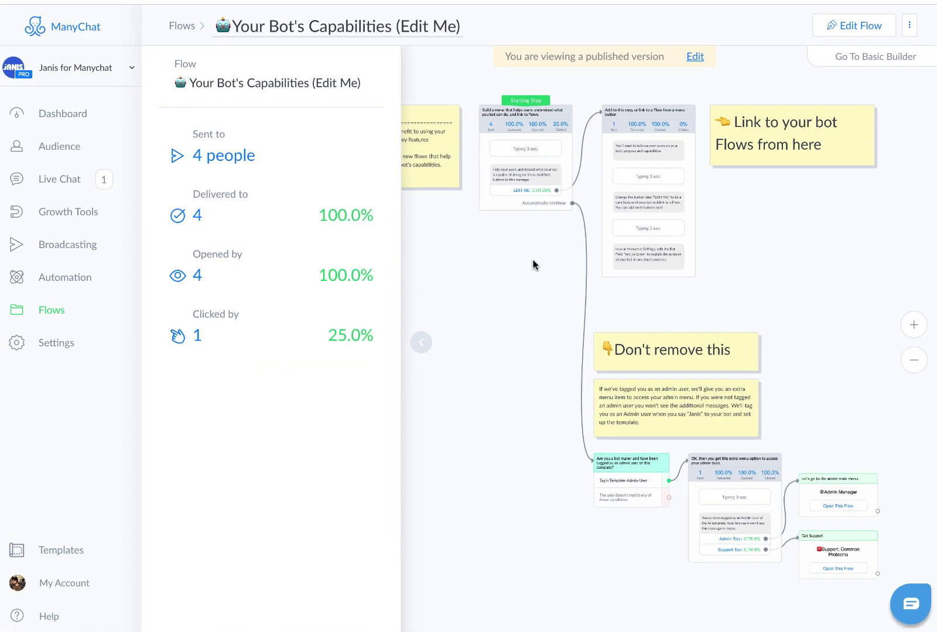
pyautogui.click(732, 527)
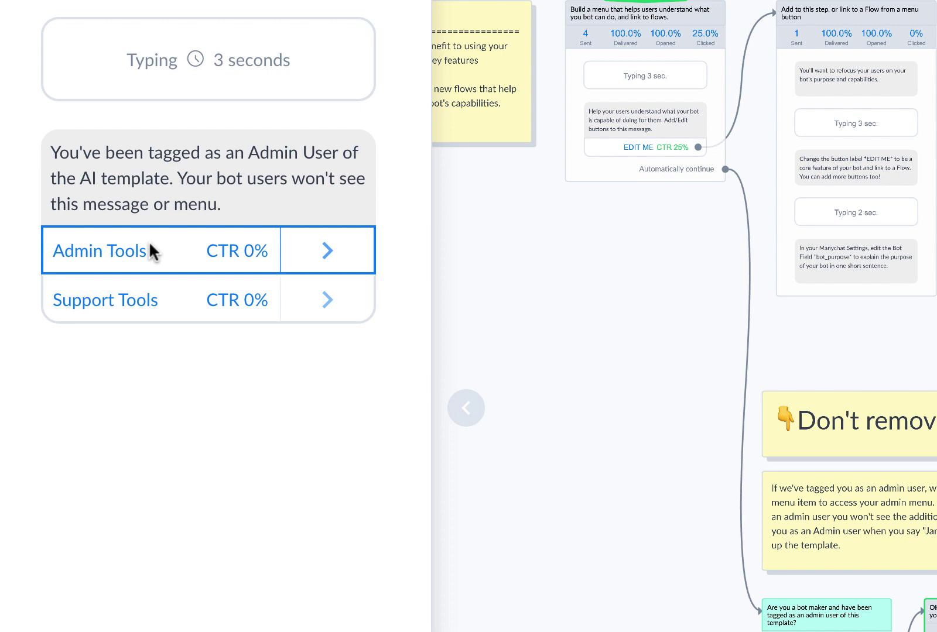
pyautogui.click(794, 299)
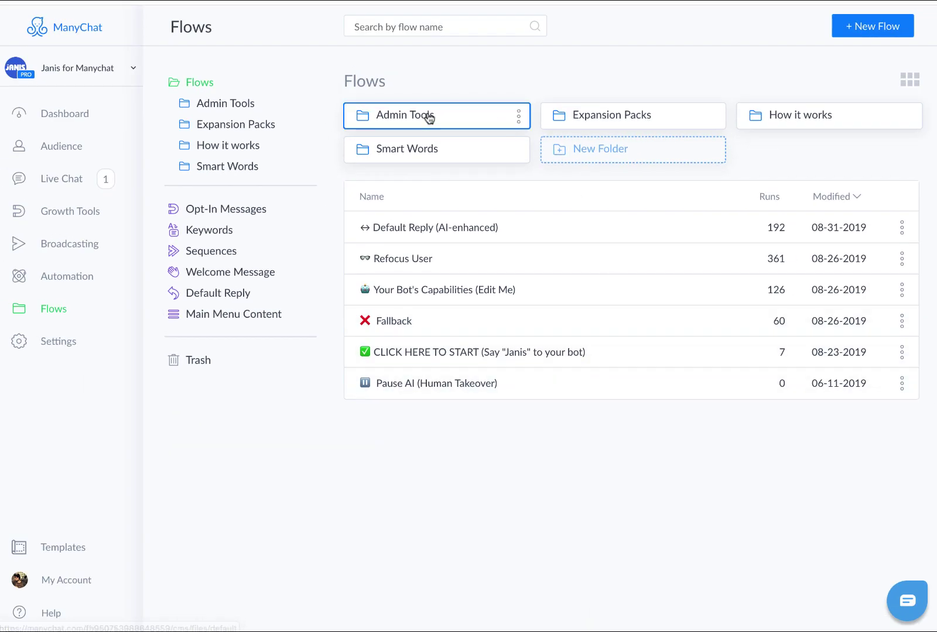
# Step: Look through the flows in the Admin Tools folder and return to the main Flows list
pyautogui.click(461, 117)
pyautogui.scroll(-2, 650, 446)
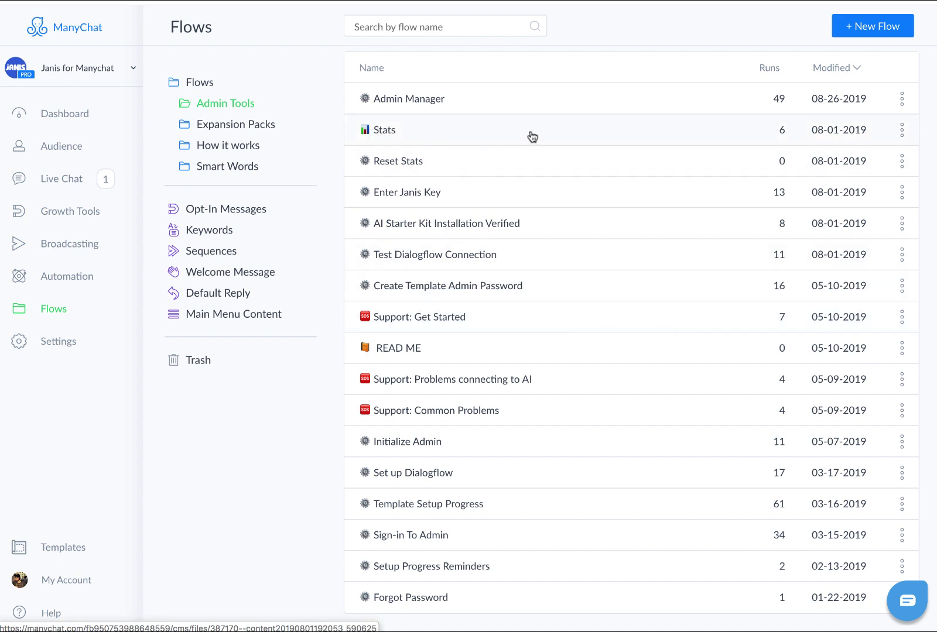
pyautogui.moveTo(533, 137); pyautogui.dragTo(355, 83)
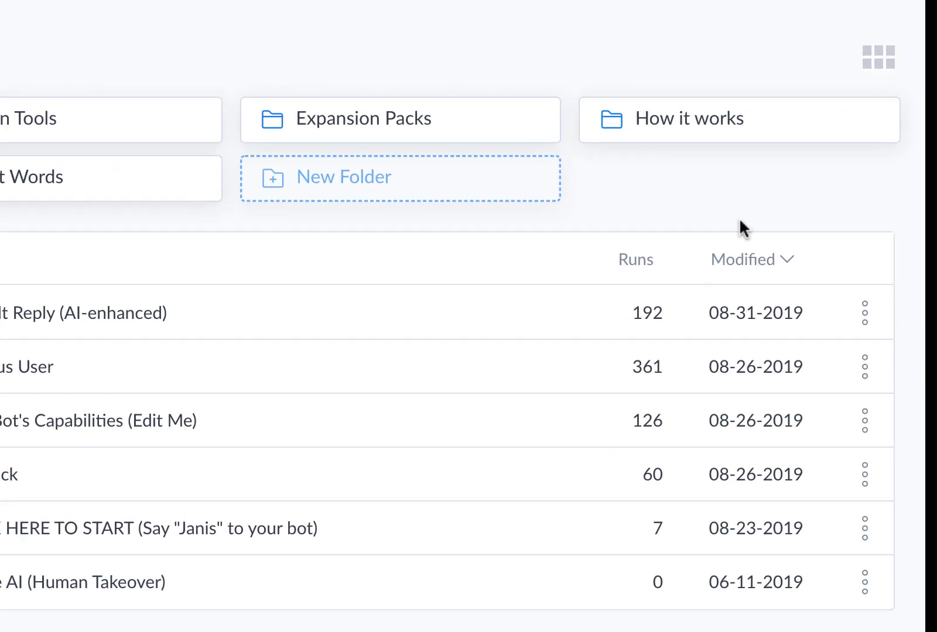
# Step: View the flows in the How it works folder, then open the Smart Words folder
pyautogui.click(712, 126)
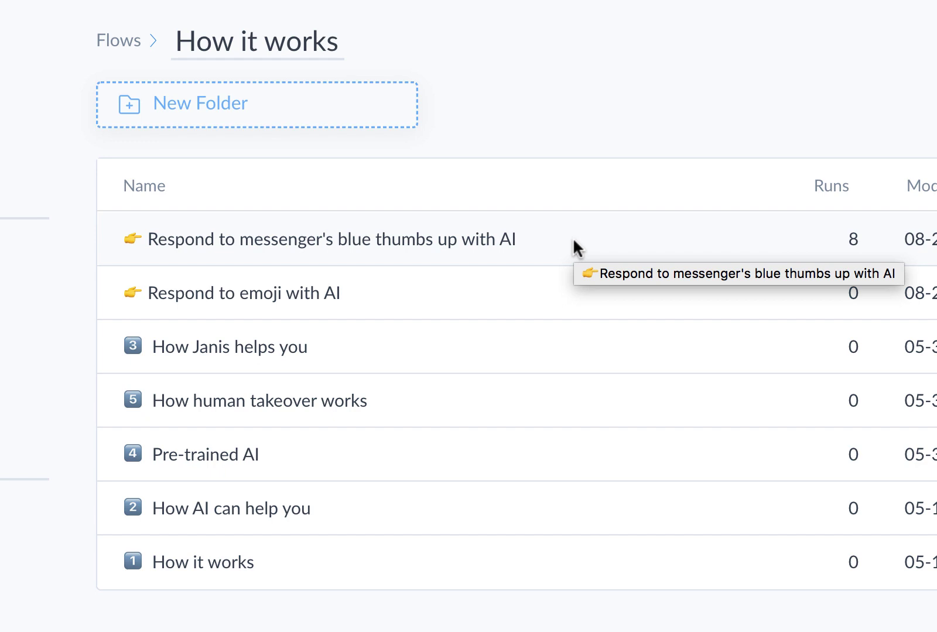
pyautogui.click(129, 39)
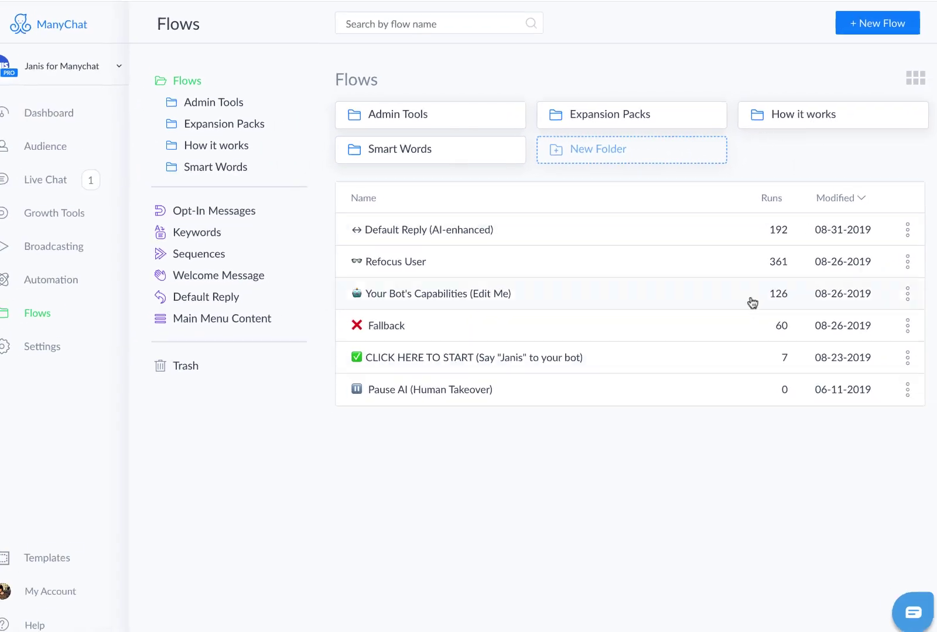
pyautogui.click(451, 143)
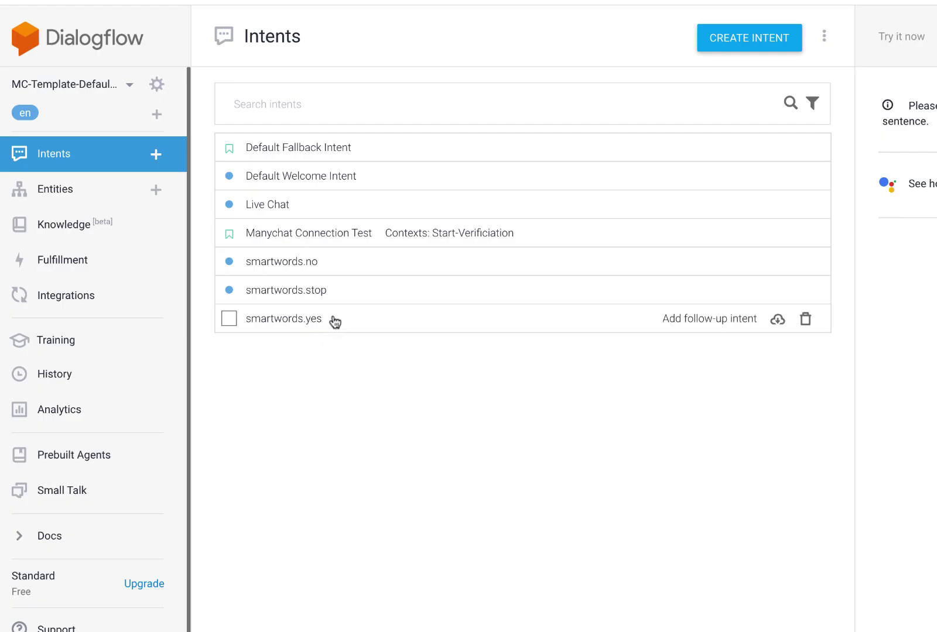
# Step: In Dialogflow, open the smartwords.yes intent and review its contexts and training phrases
pyautogui.click(334, 321)
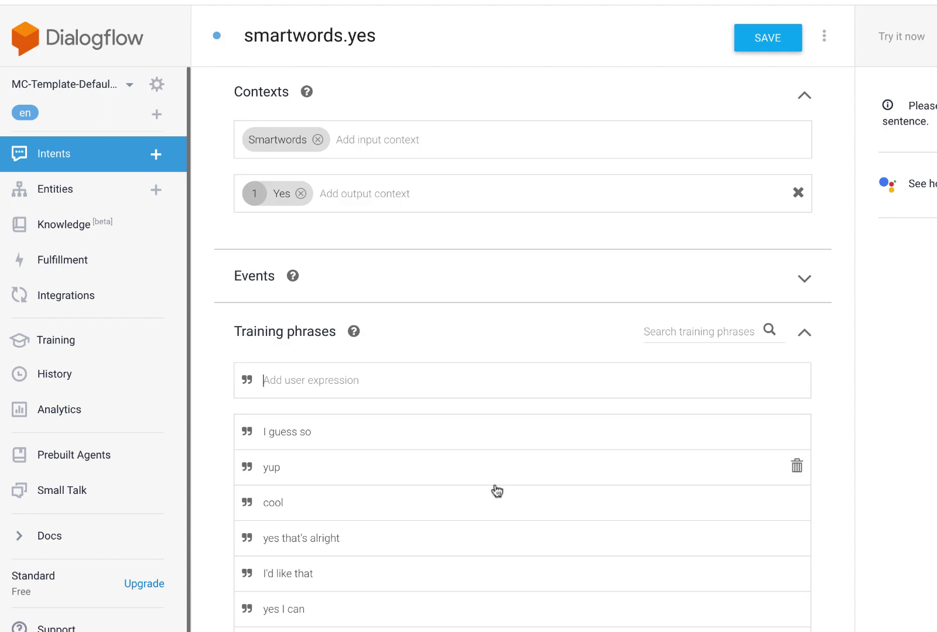
pyautogui.scroll(-3, 497, 491)
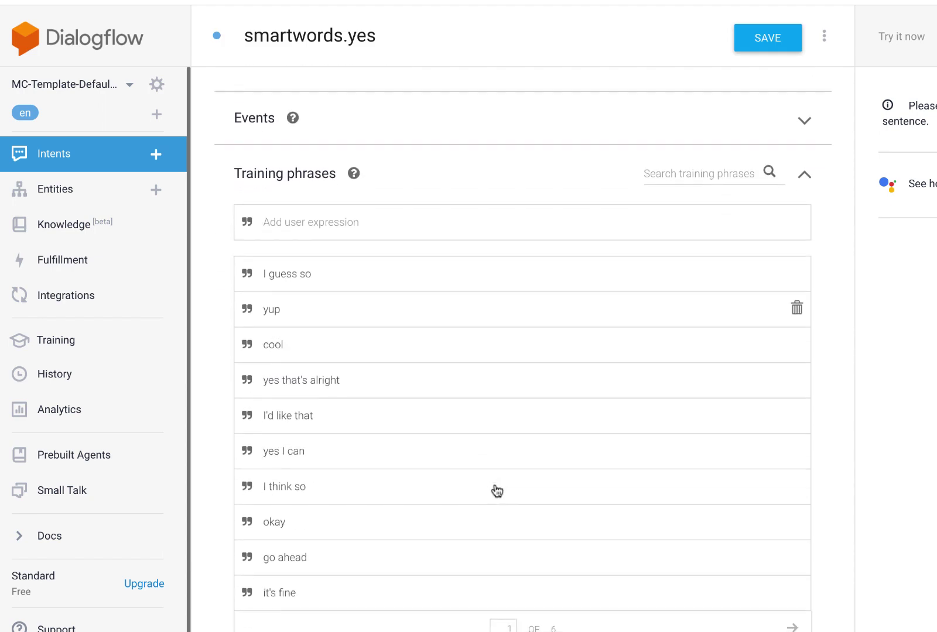
pyautogui.scroll(-2, 496, 490)
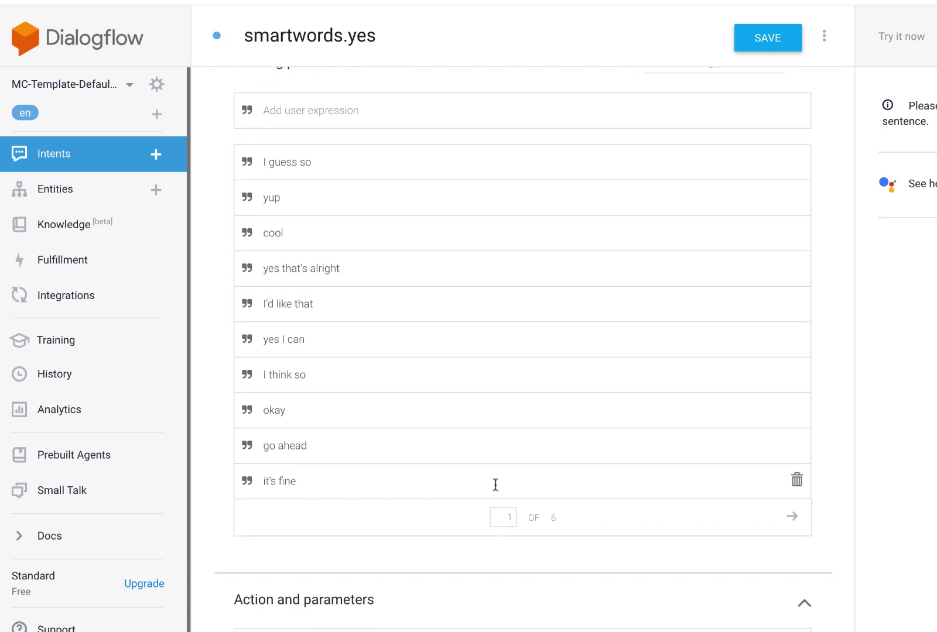
pyautogui.scroll(-2, 495, 485)
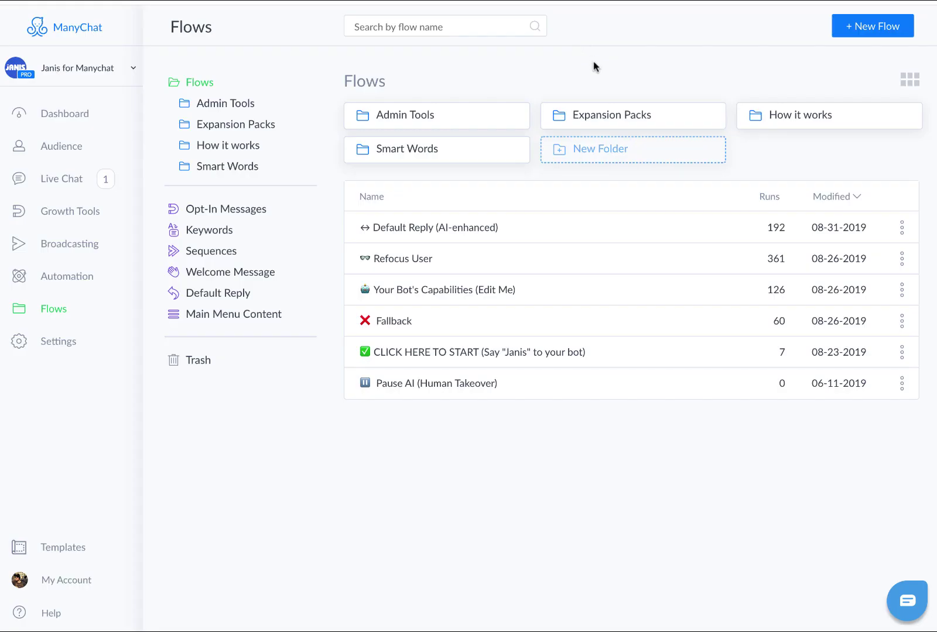
# Step: Back in ManyChat, view the flows in the Expansion Packs folder and return to the main Flows list
pyautogui.click(613, 116)
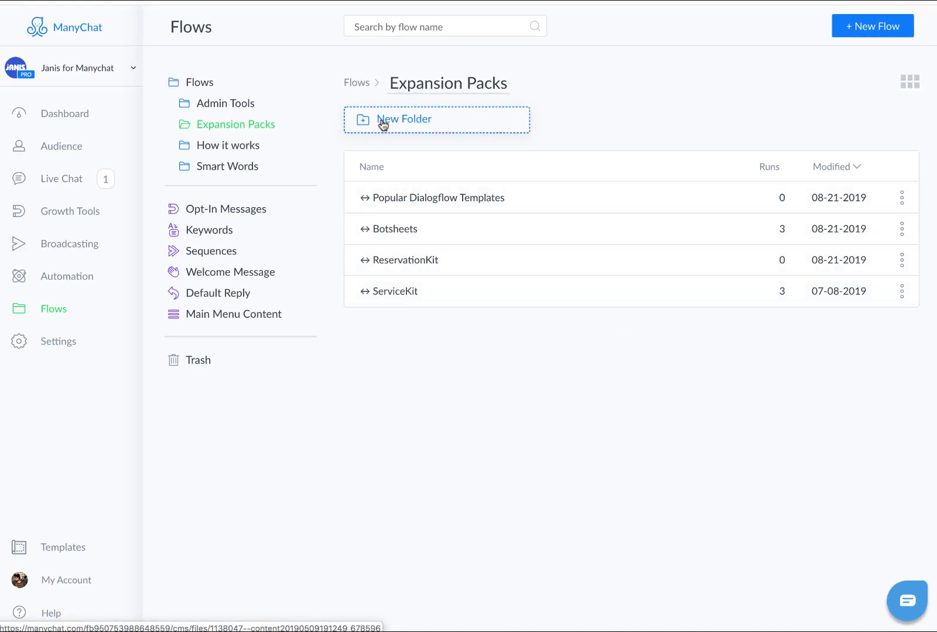
pyautogui.click(356, 83)
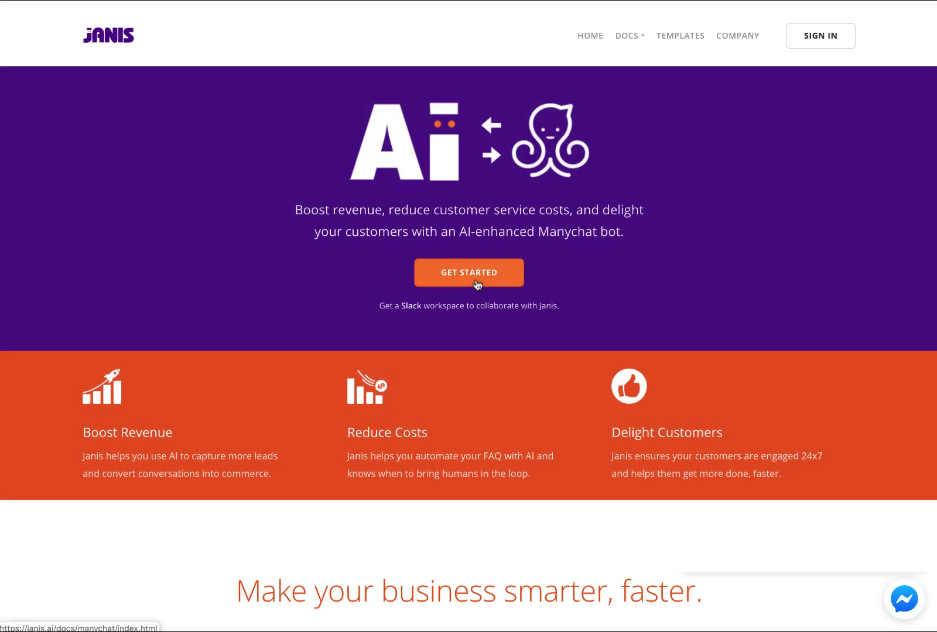
# Step: On the Janis website, open the Manychat getting-started docs and view the Create with AI and Manage your AI topics
pyautogui.click(477, 277)
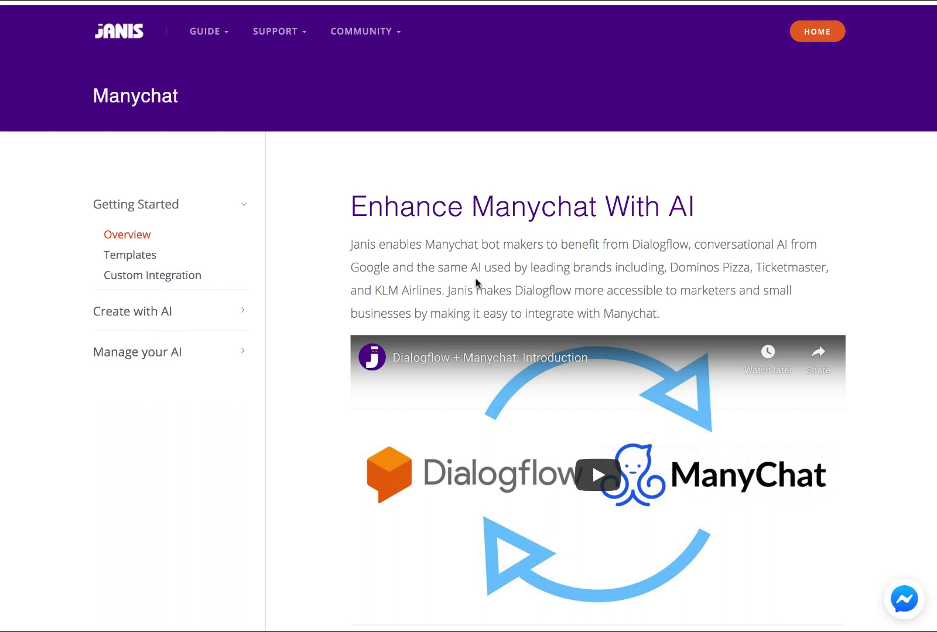
pyautogui.click(164, 311)
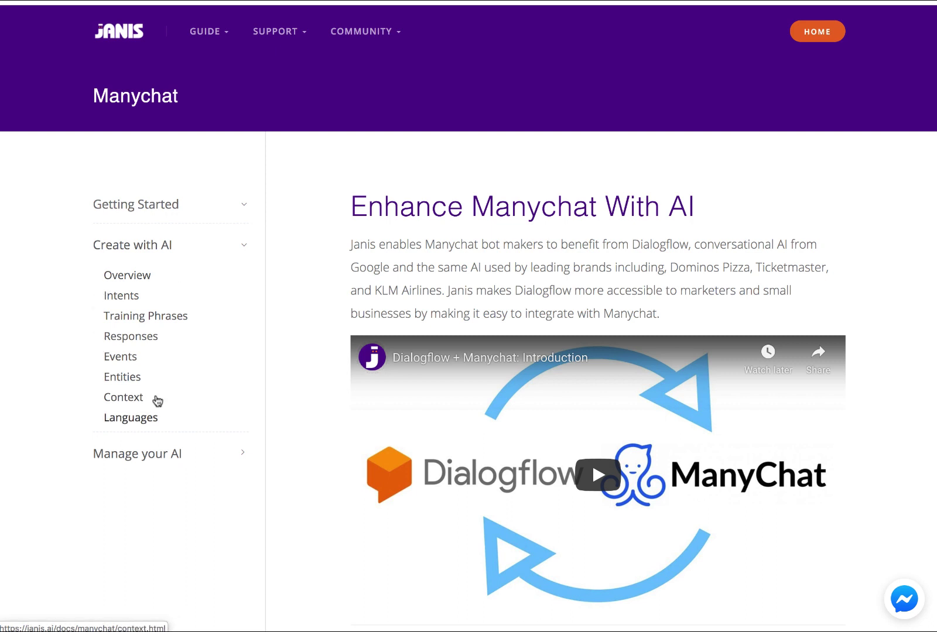
pyautogui.click(134, 452)
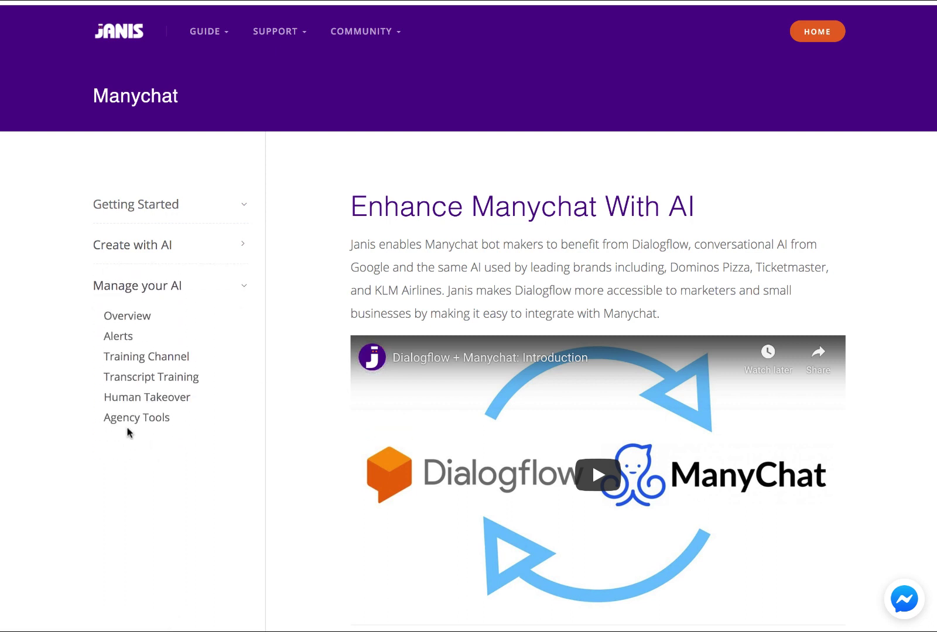